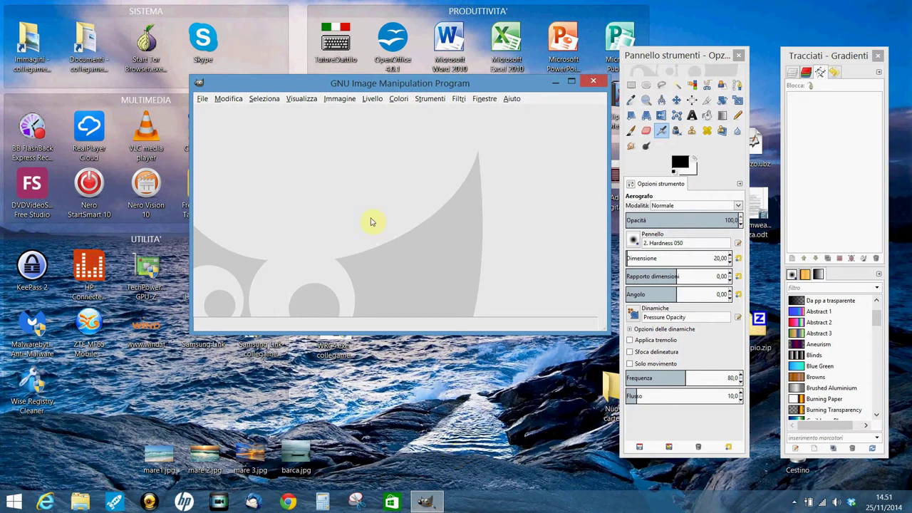
Open mare1.jpg from the Scrivania (Desktop) folder via File > Apri.
left_click(204, 100)
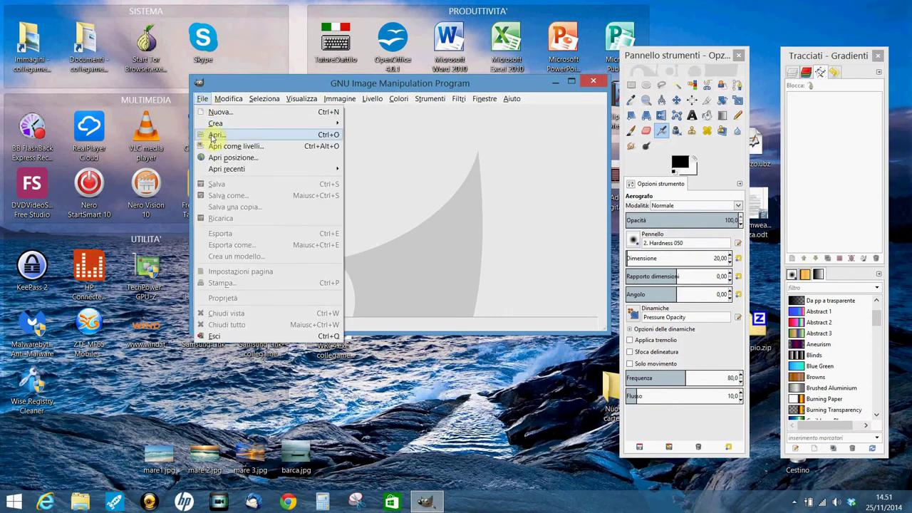
left_click(212, 135)
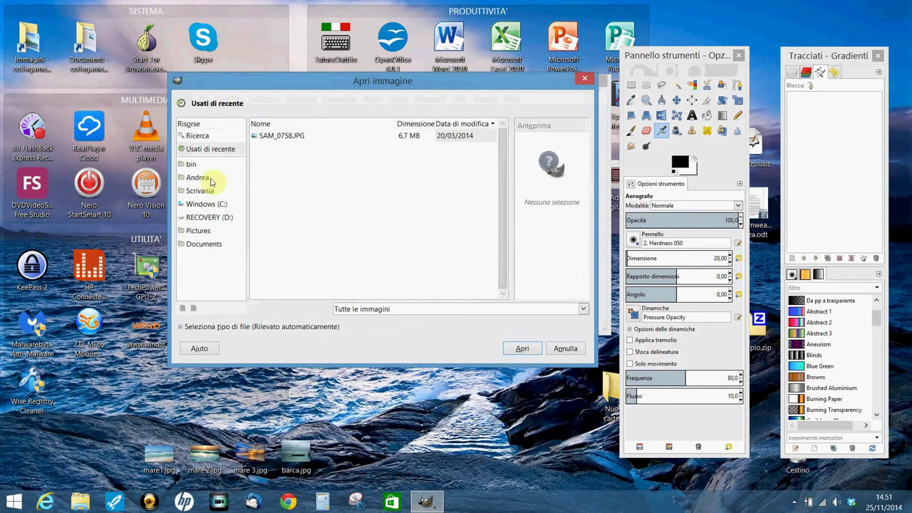
left_click(197, 193)
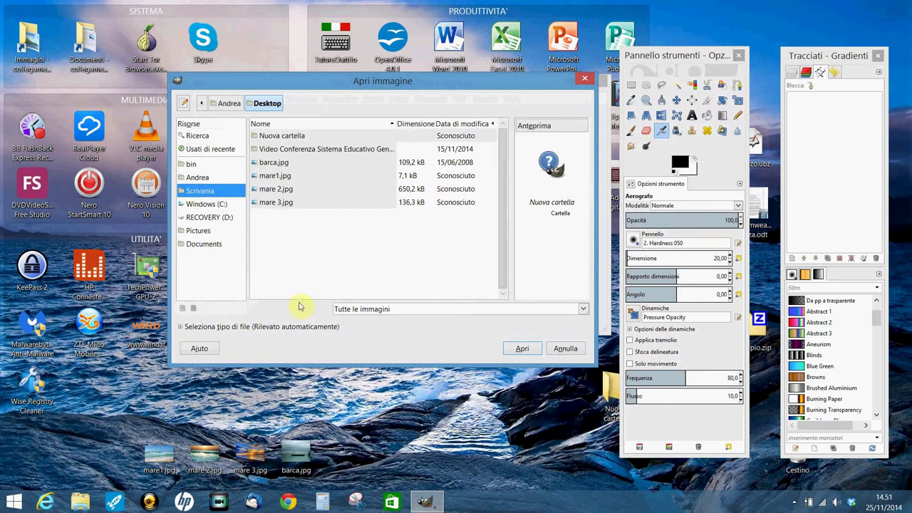
left_click(276, 176)
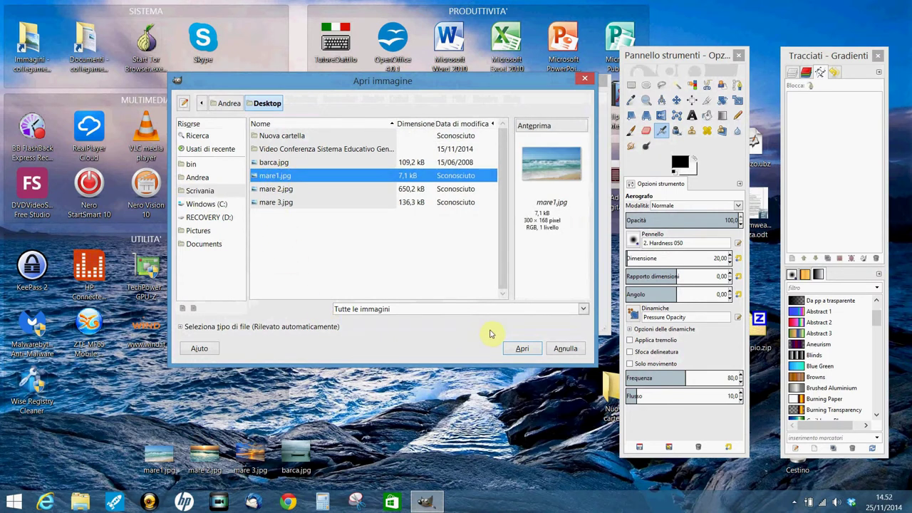
left_click(517, 350)
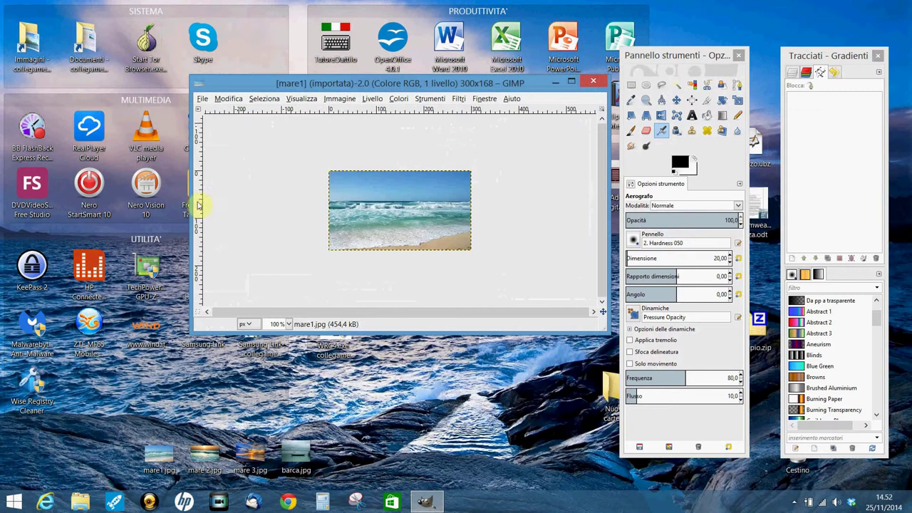
Open mare 2.jpg from the Scrivania (Desktop) folder.
left_click(204, 99)
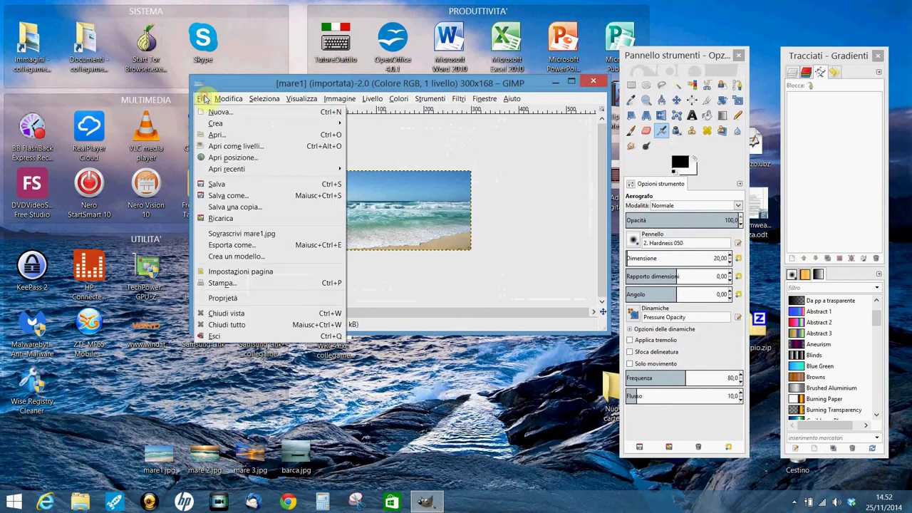
left_click(214, 135)
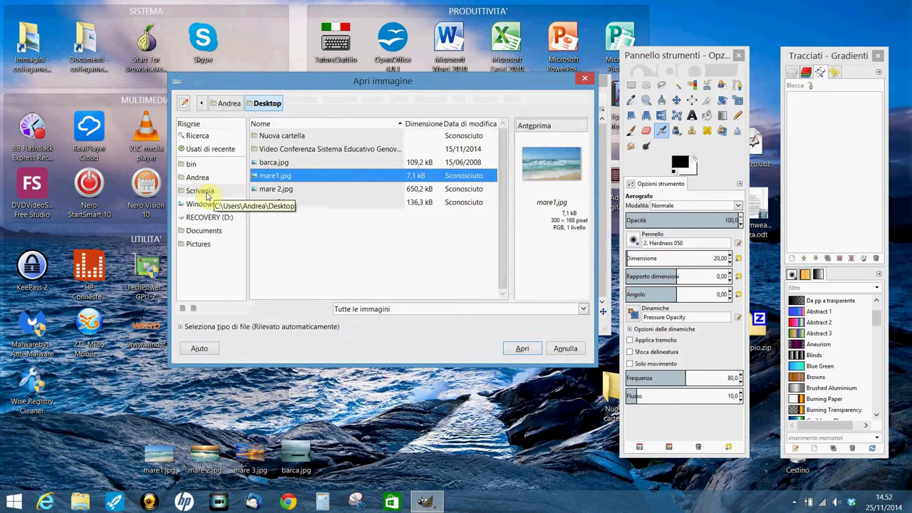
left_click(207, 196)
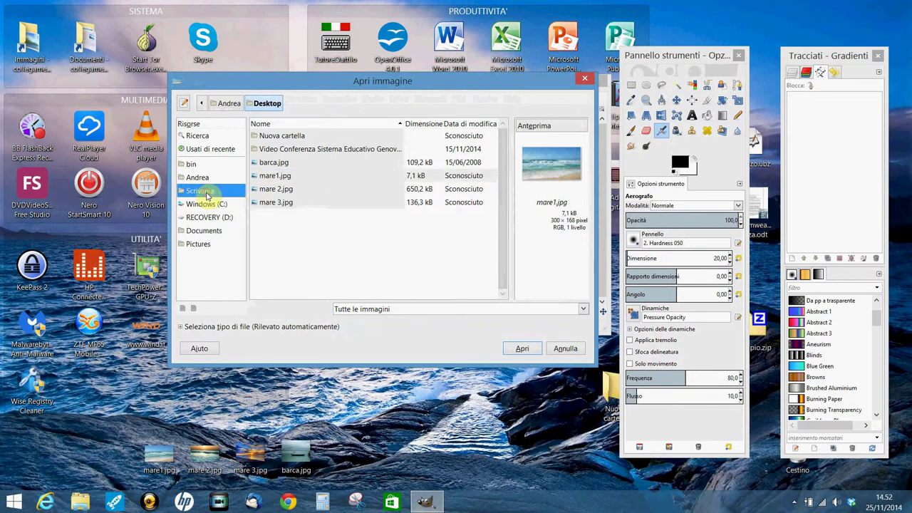
left_click(276, 193)
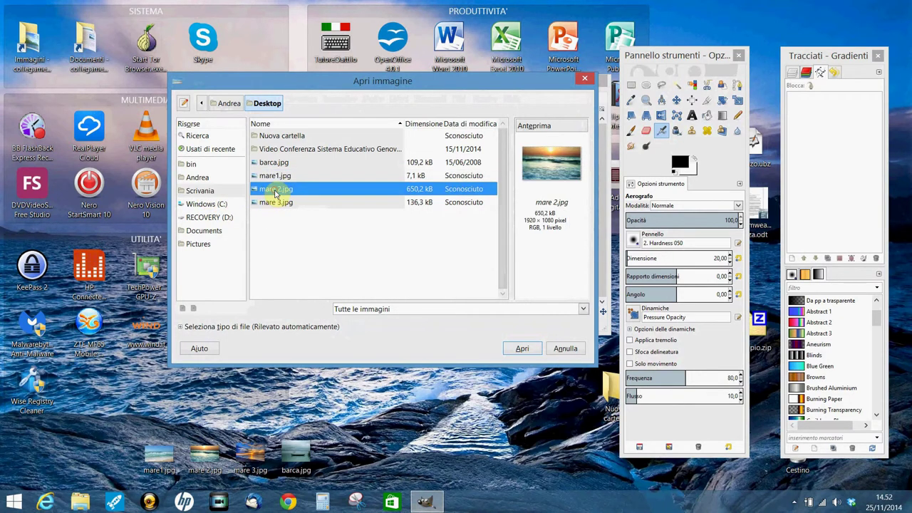
left_click(521, 348)
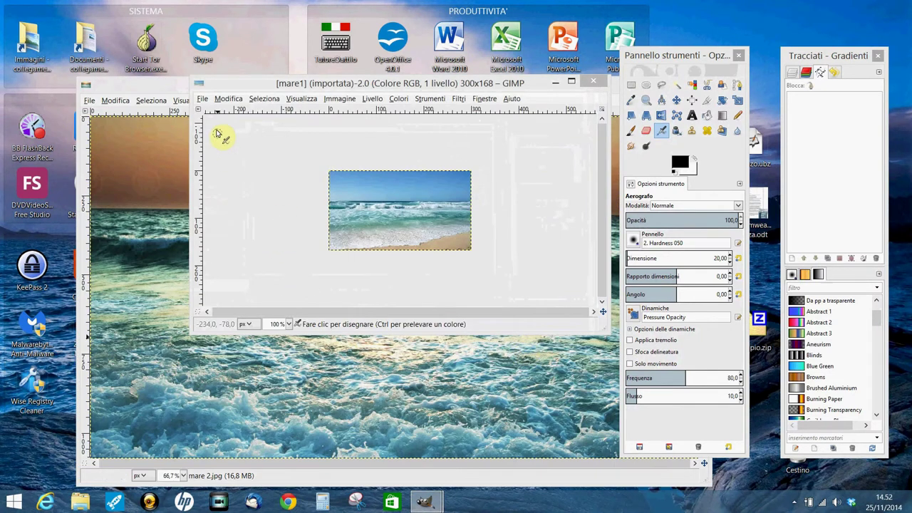
Open mare 3.jpg from the Scrivania (Desktop) folder.
left_click(203, 99)
left_click(215, 135)
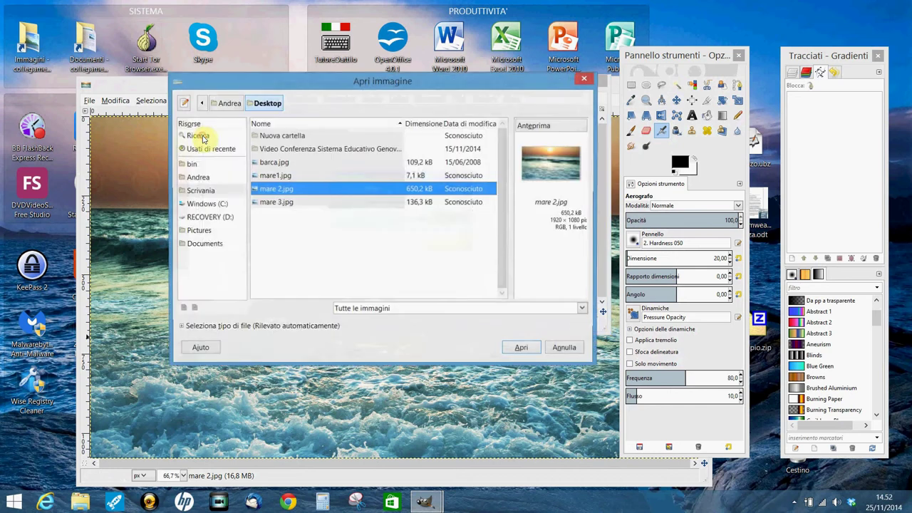
left_click(193, 196)
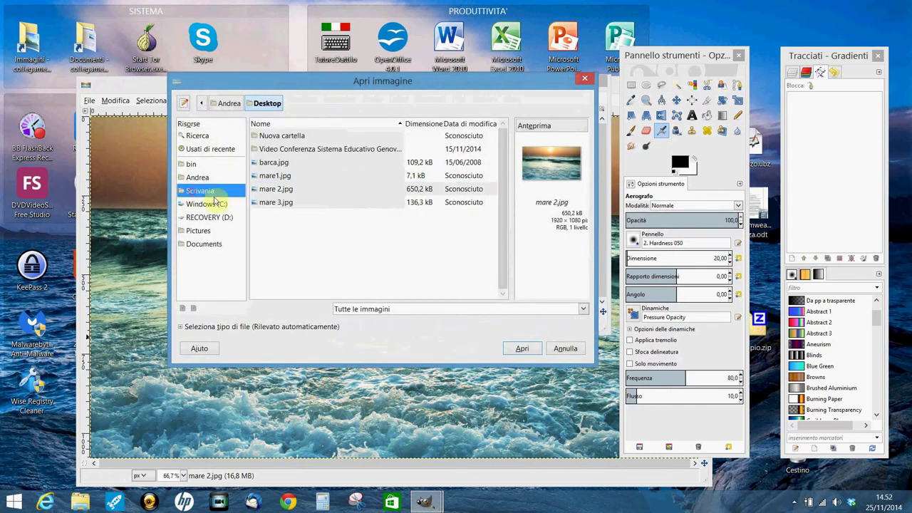
left_click(276, 203)
left_click(522, 348)
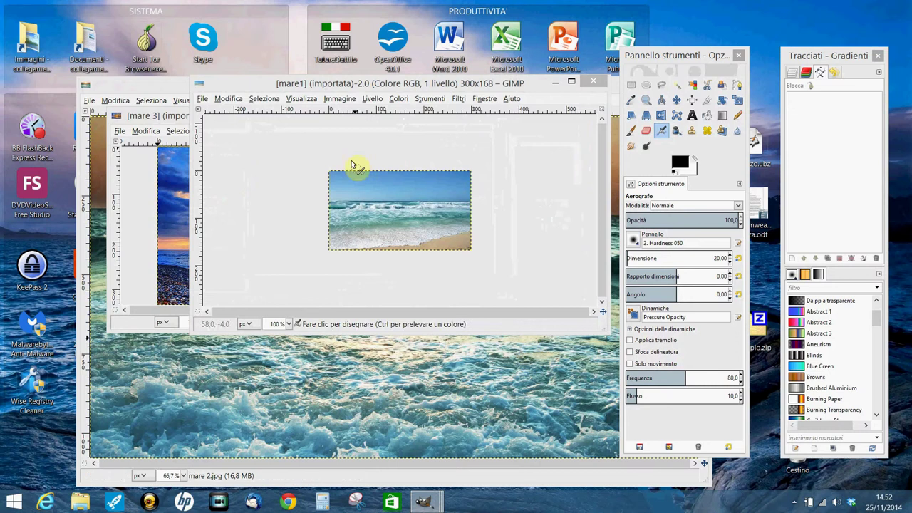
Move the mare1 and mare 3 windows apart, then open Filtri in the mare 3 window.
mouse_move(323, 89)
left_mouse_down()
mouse_move(338, 114)
mouse_move(470, 179)
left_mouse_up()
left_click_drag(334, 119, 258, 166)
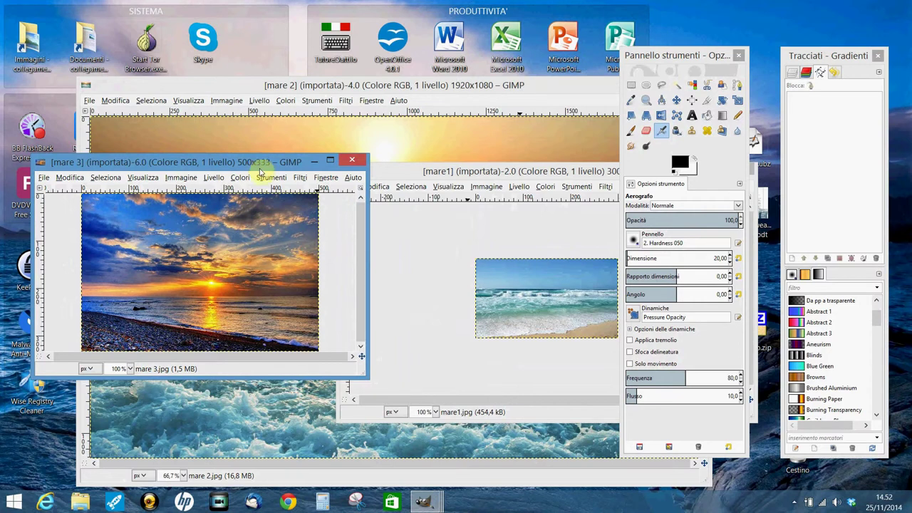
left_click(302, 178)
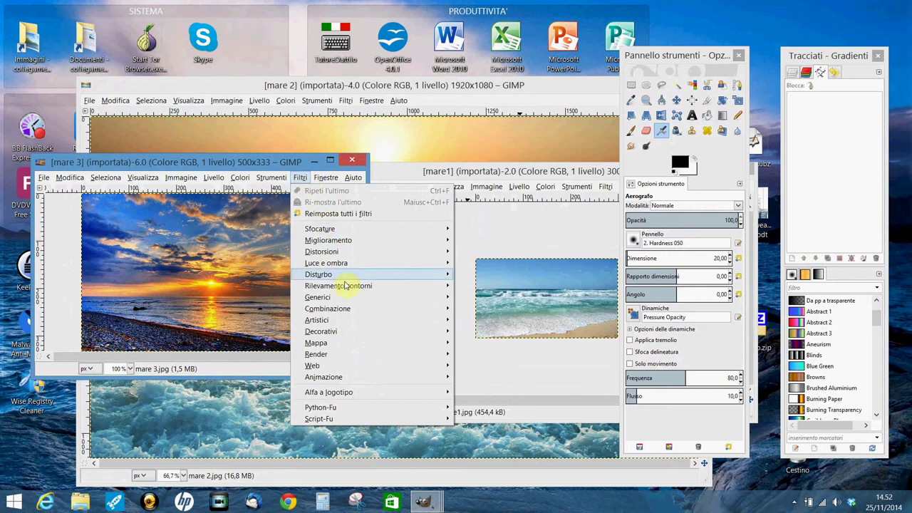
mouse_move(328, 309)
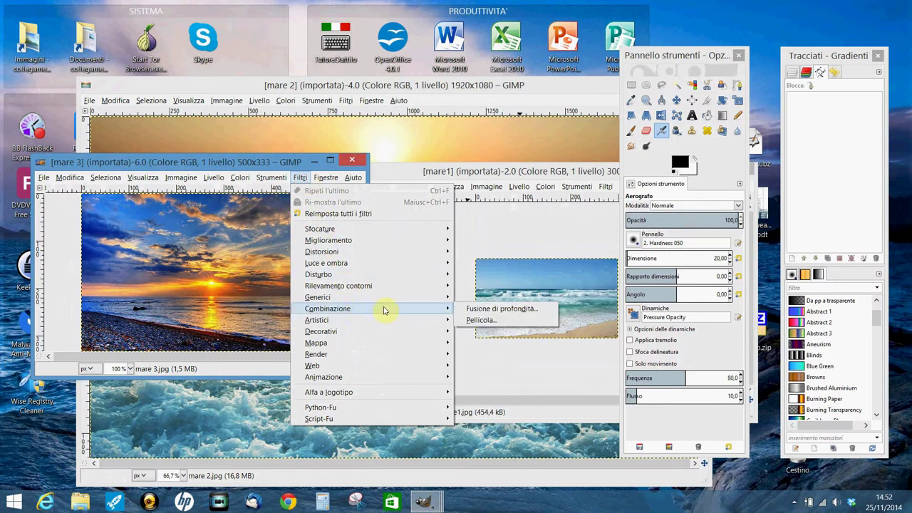
Put Senzanome-6, Senzanome-4 and Senzanome-2 on the Filmstrip and generate the strip.
left_click(490, 321)
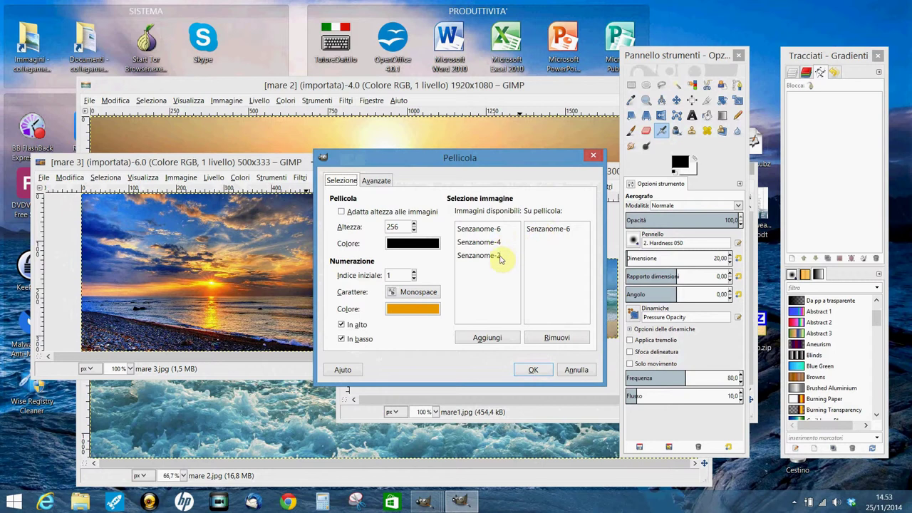
left_click(491, 244)
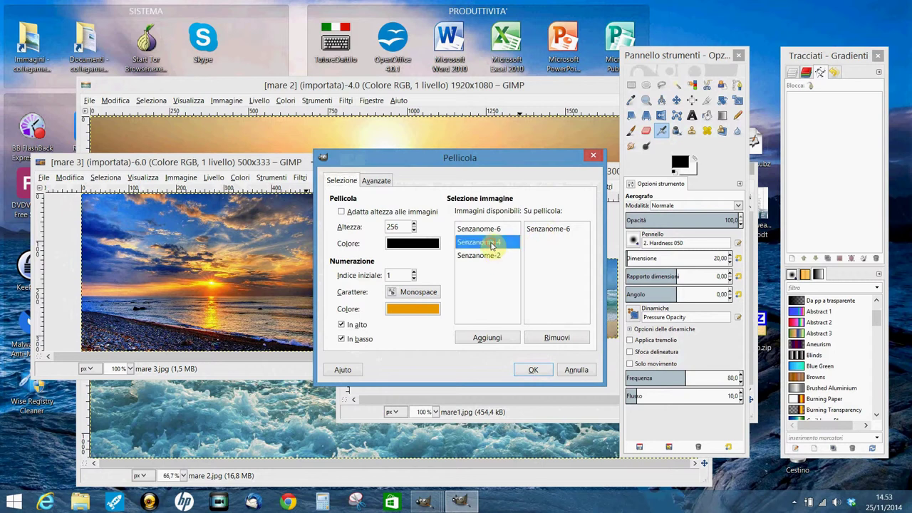
left_click(492, 340)
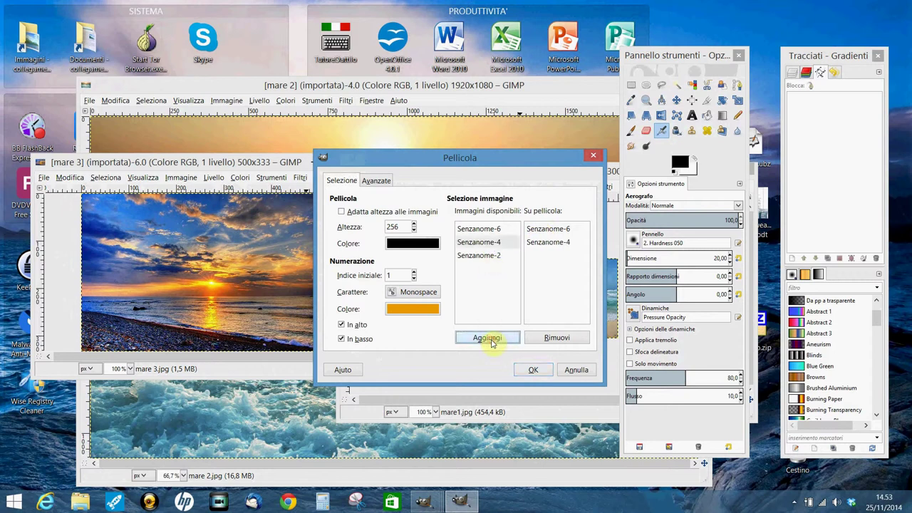
left_click(488, 258)
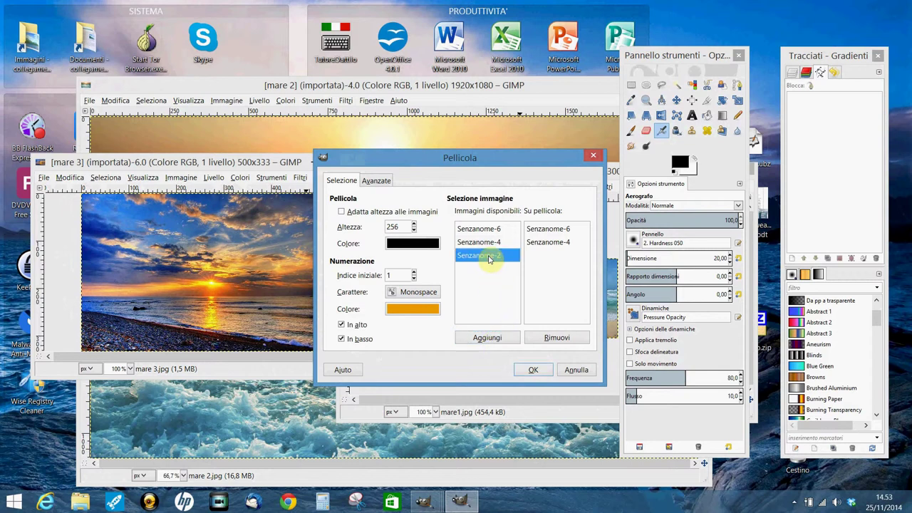
left_click(484, 338)
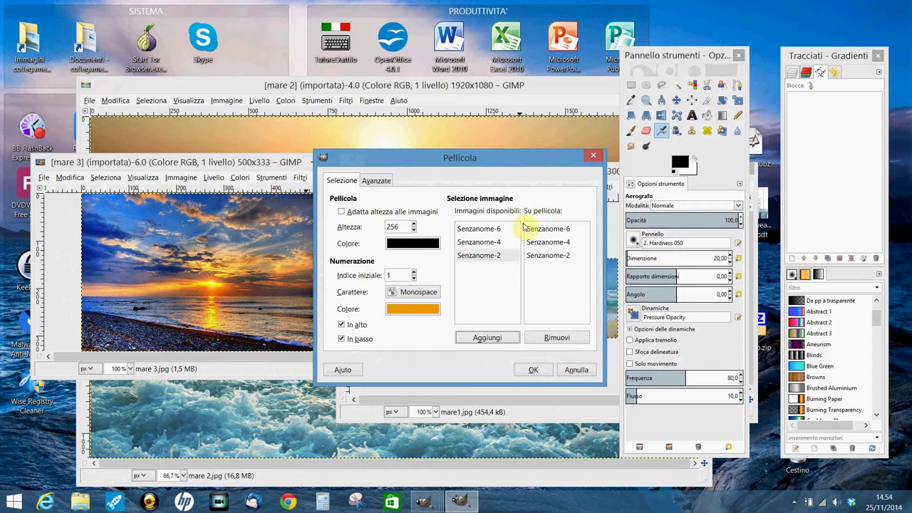
left_click(525, 371)
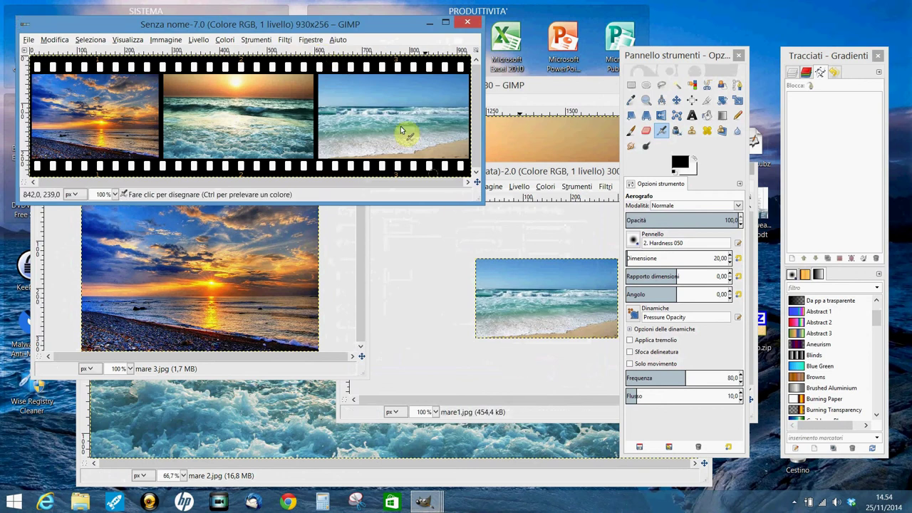
Drag the new filmstrip window into view and open its File menu.
left_click_drag(295, 26, 390, 106)
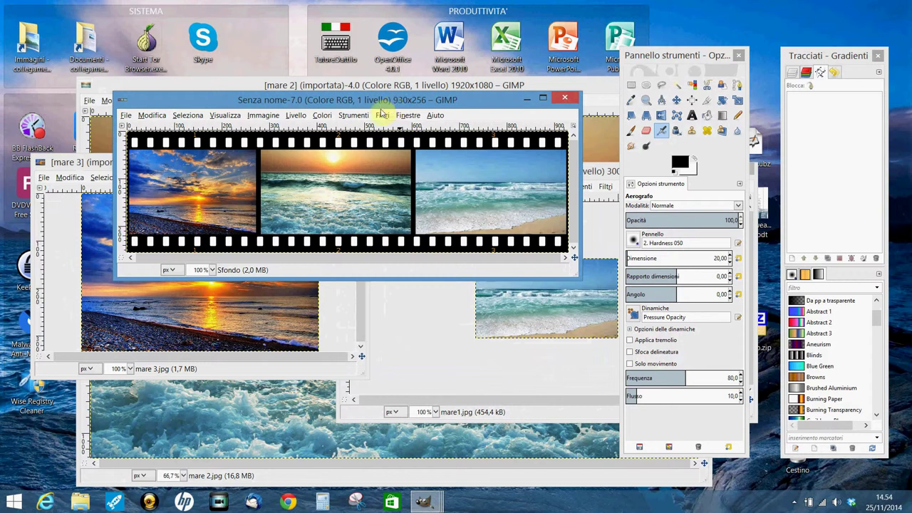
left_click_drag(243, 100, 274, 116)
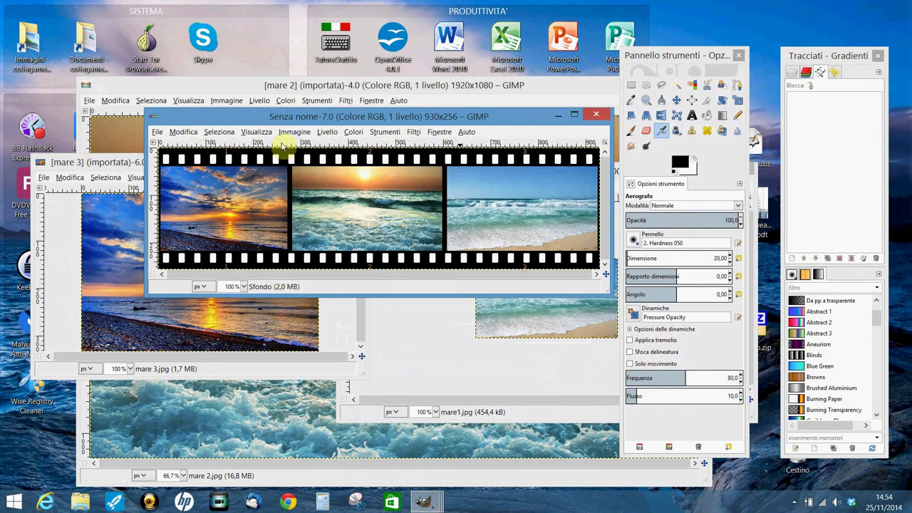
left_click(159, 132)
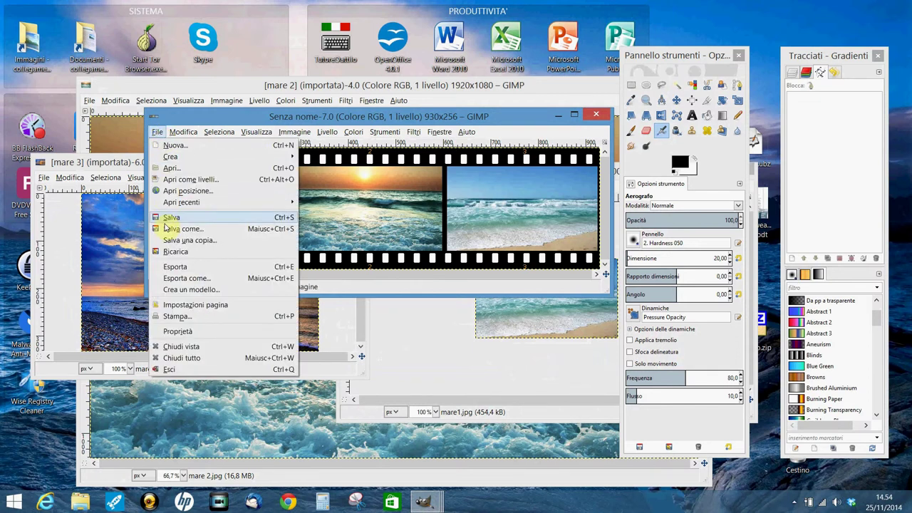
Export the filmstrip to the Desktop as pellicola.jpg at JPEG quality 90.
left_click(166, 268)
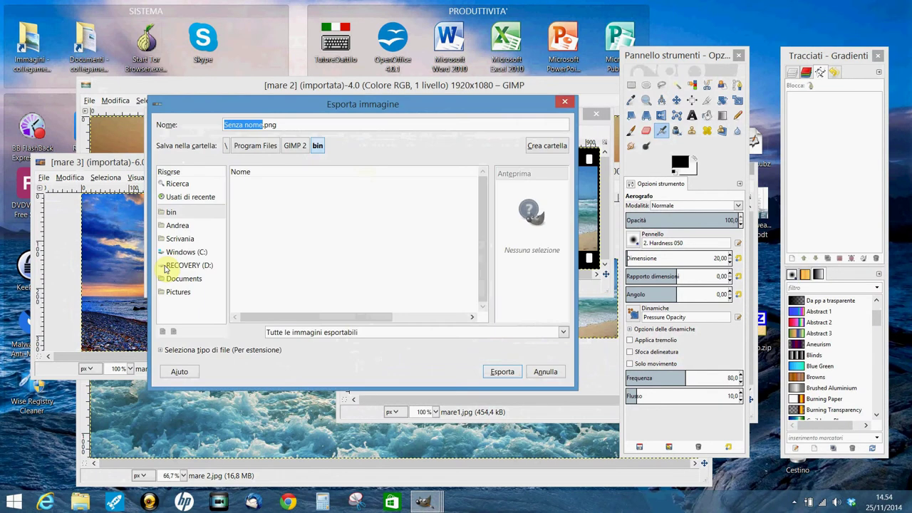
left_click(282, 125)
key("BackSpace")
key("BackSpace")
key("BackSpace")
key("BackSpace")
key("BackSpace")
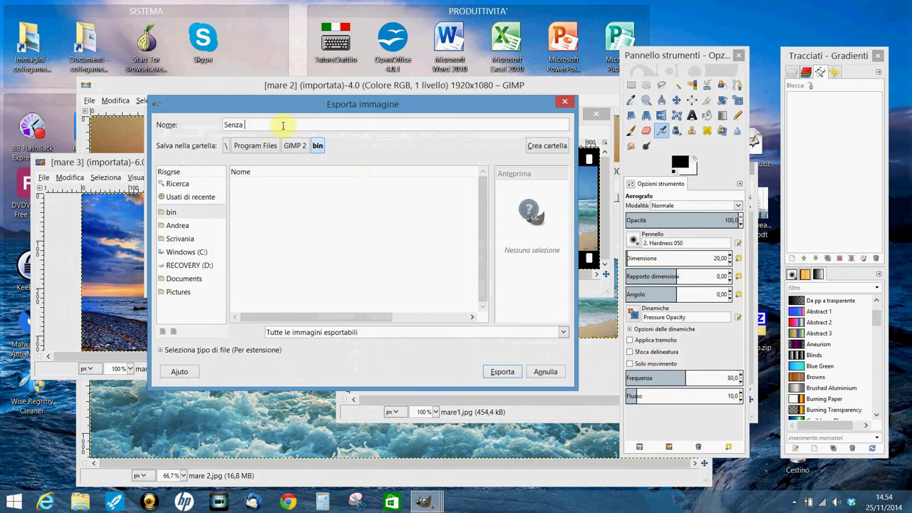
key("BackSpace")
key("BackSpace")
key("BackSpace")
type("pell")
type("icola.")
type("j")
type("pg")
left_click(179, 240)
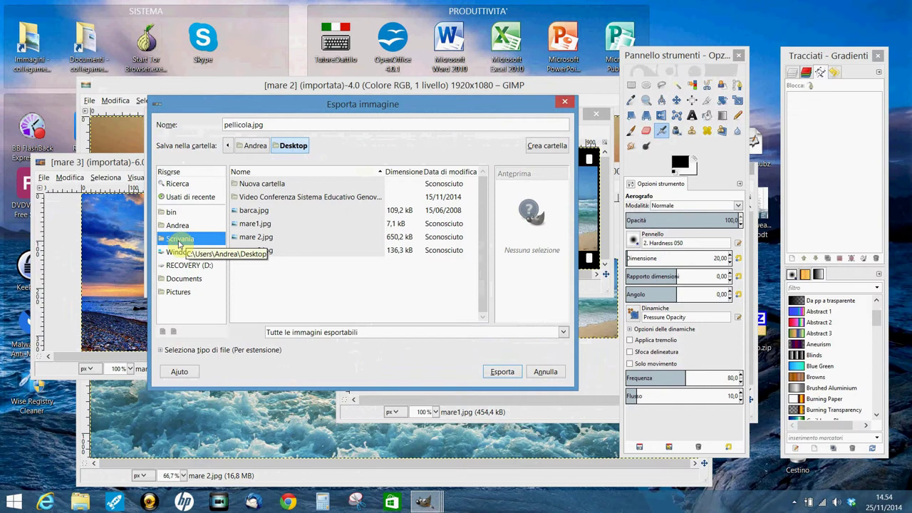
left_click(501, 372)
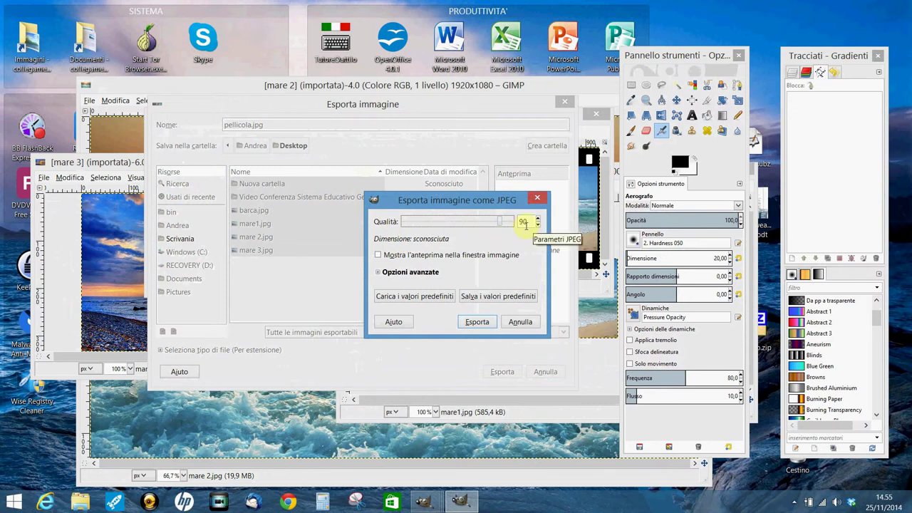
left_click(490, 323)
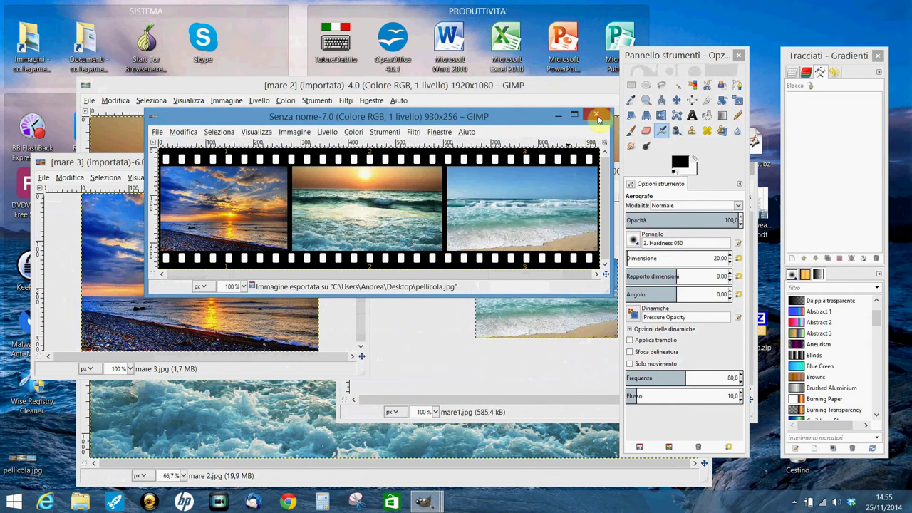
Close the filmstrip, mare 3, mare1 and mare 2 images, quit GIMP, then open pellicola.jpg.
left_click(596, 114)
left_click(352, 159)
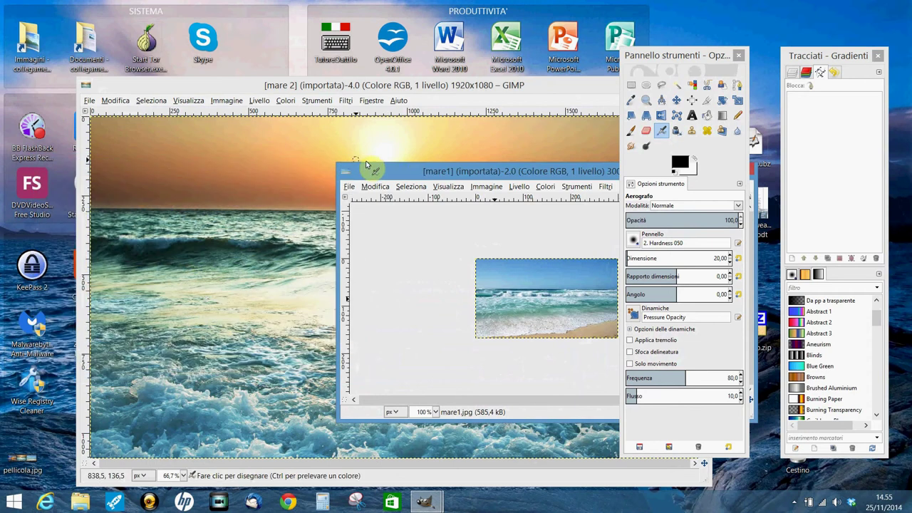
left_click_drag(426, 173, 218, 171)
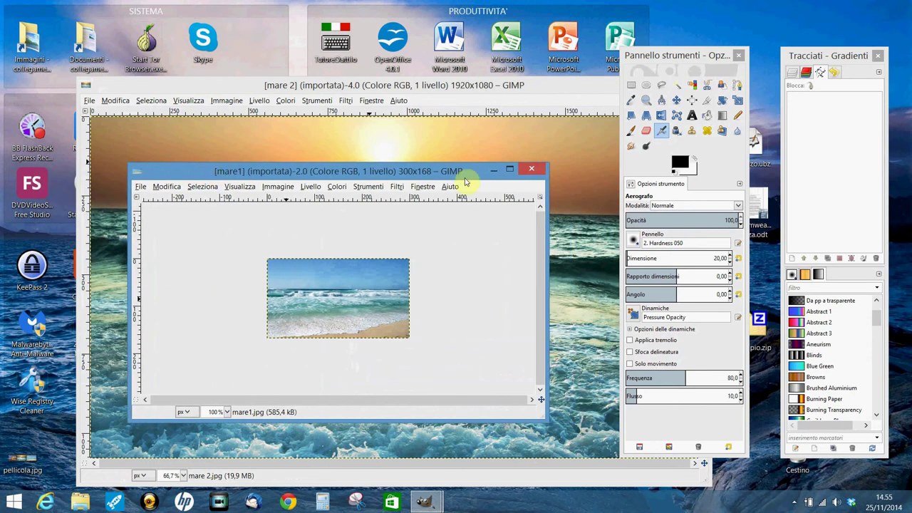
left_click(529, 171)
left_click_drag(543, 84, 419, 77)
left_click(570, 77)
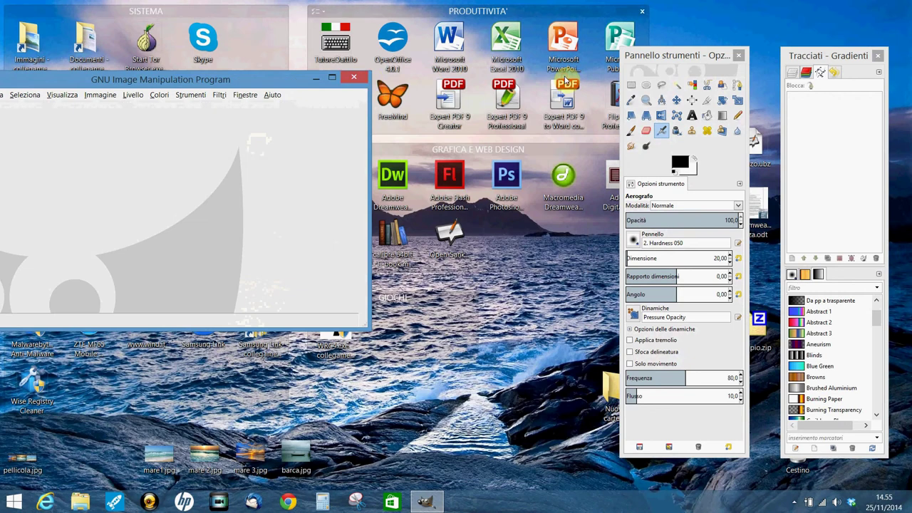
left_click(354, 76)
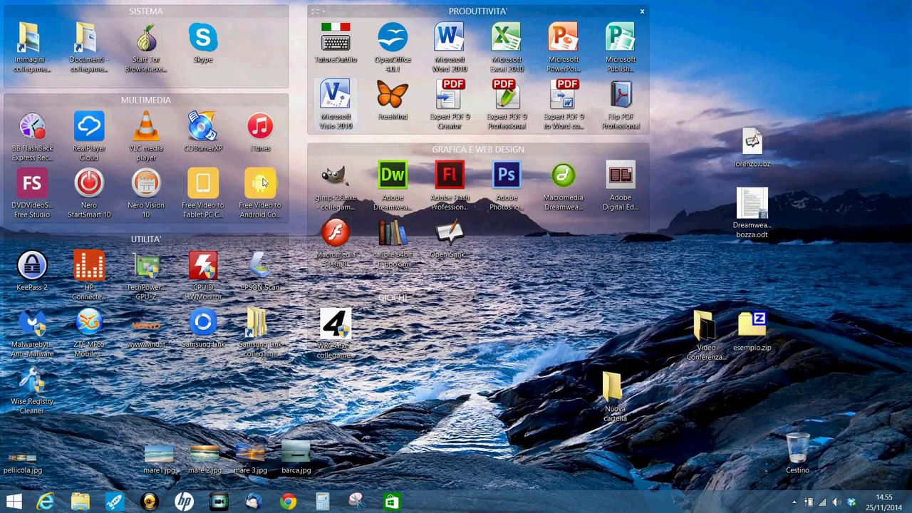
double_click(24, 453)
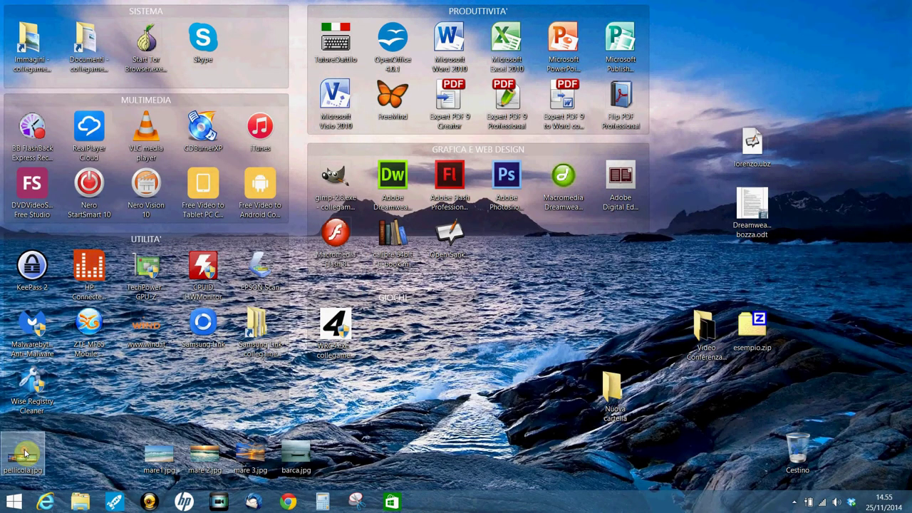